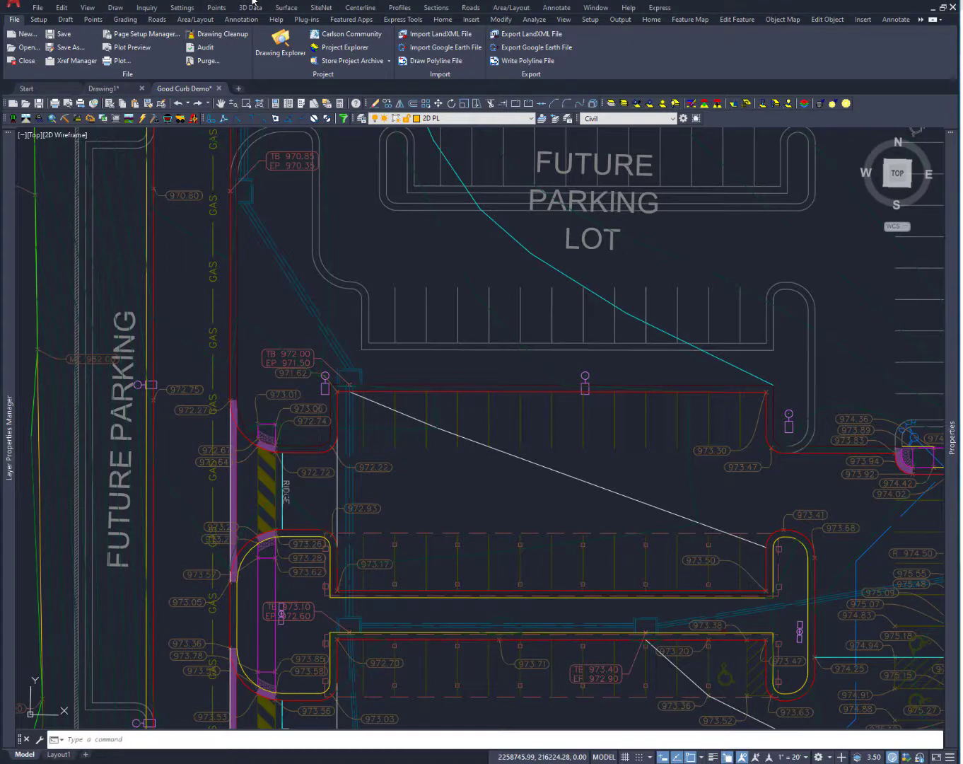
# Start Offset 3D Polyline from Edit > 3D Polyline Utilities.
pyautogui.click(62, 7)
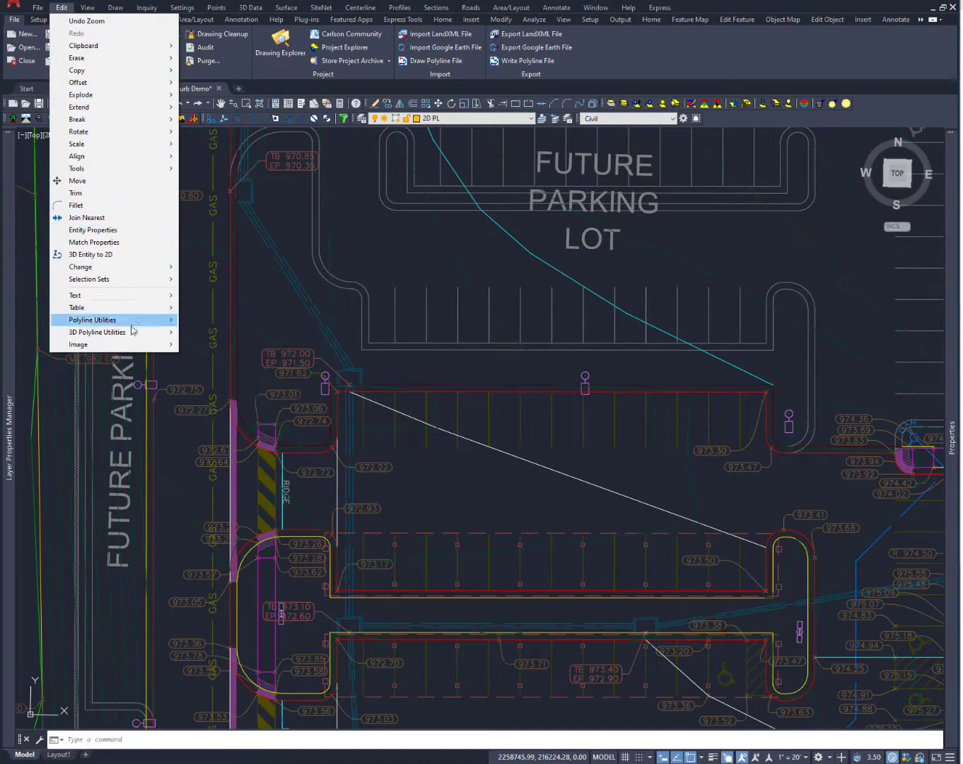
pyautogui.moveTo(136, 336)
pyautogui.click(218, 333)
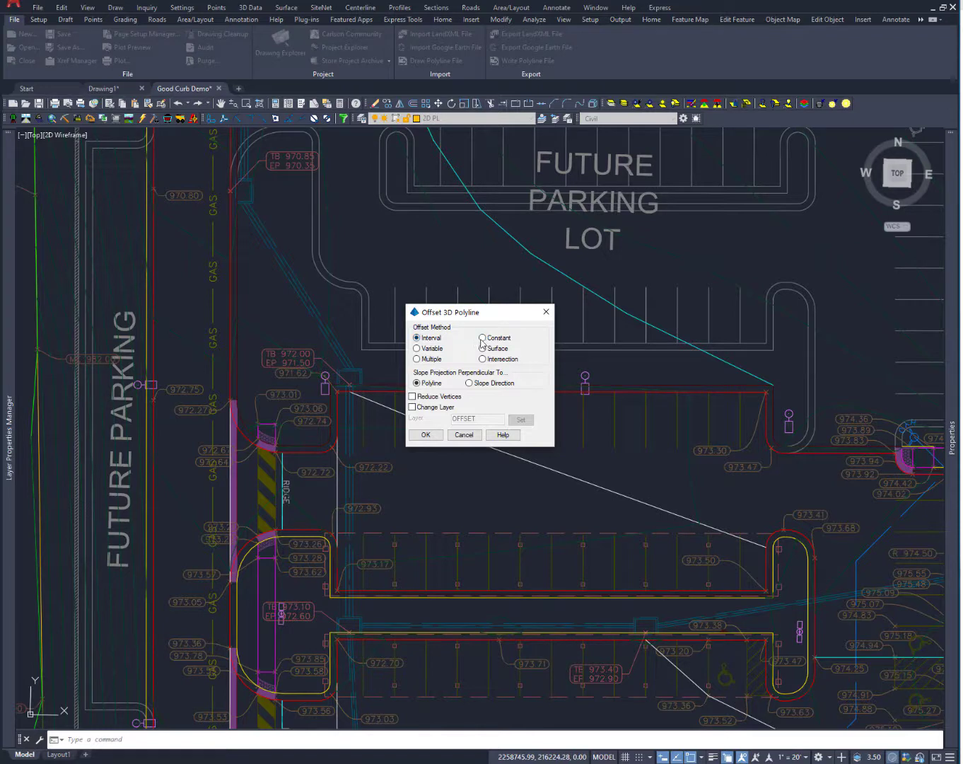
# Select Constant as the offset method.
pyautogui.click(484, 337)
# Try the Variable, Surface and Intersection offset methods, then settle on Multiple.
pyautogui.click(417, 348)
pyautogui.click(483, 350)
pyautogui.click(483, 360)
pyautogui.click(417, 359)
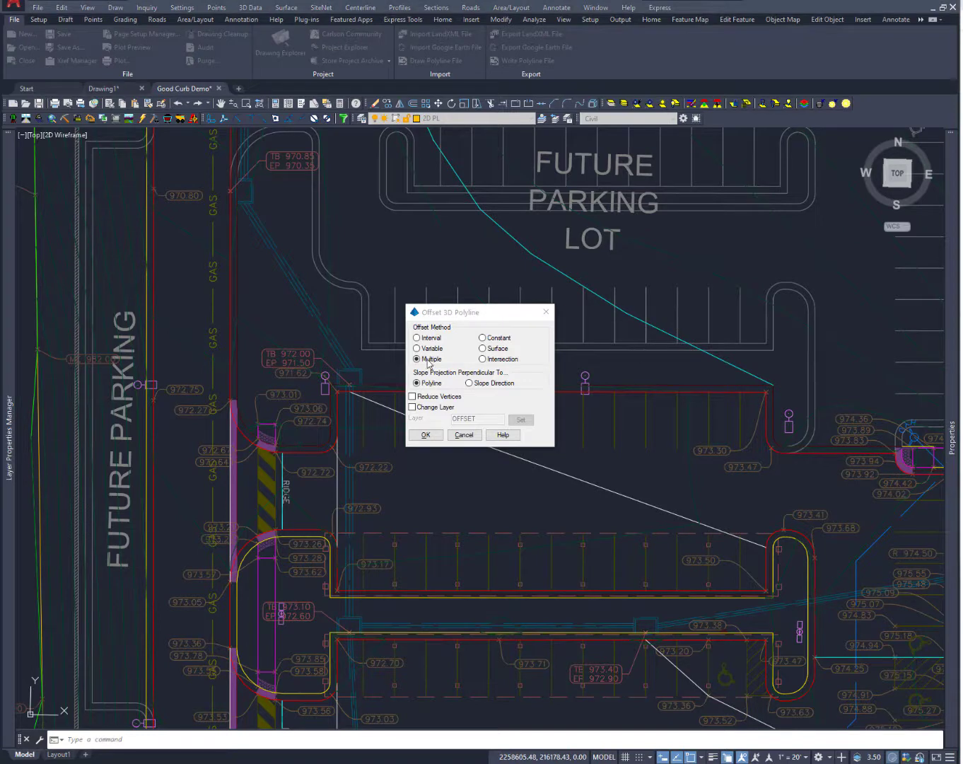
# Accept the Multiple method, keep Progressive Offsets on, and select row 1's Hz Offset cell.
pyautogui.click(425, 435)
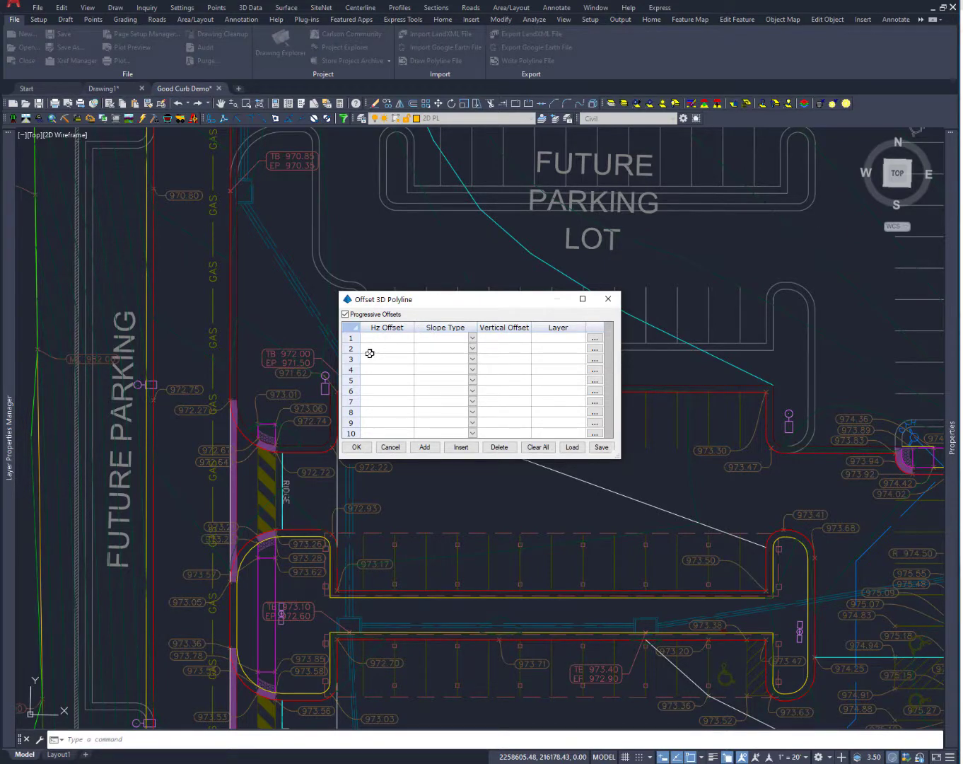
pyautogui.click(345, 314)
pyautogui.click(345, 315)
pyautogui.click(382, 338)
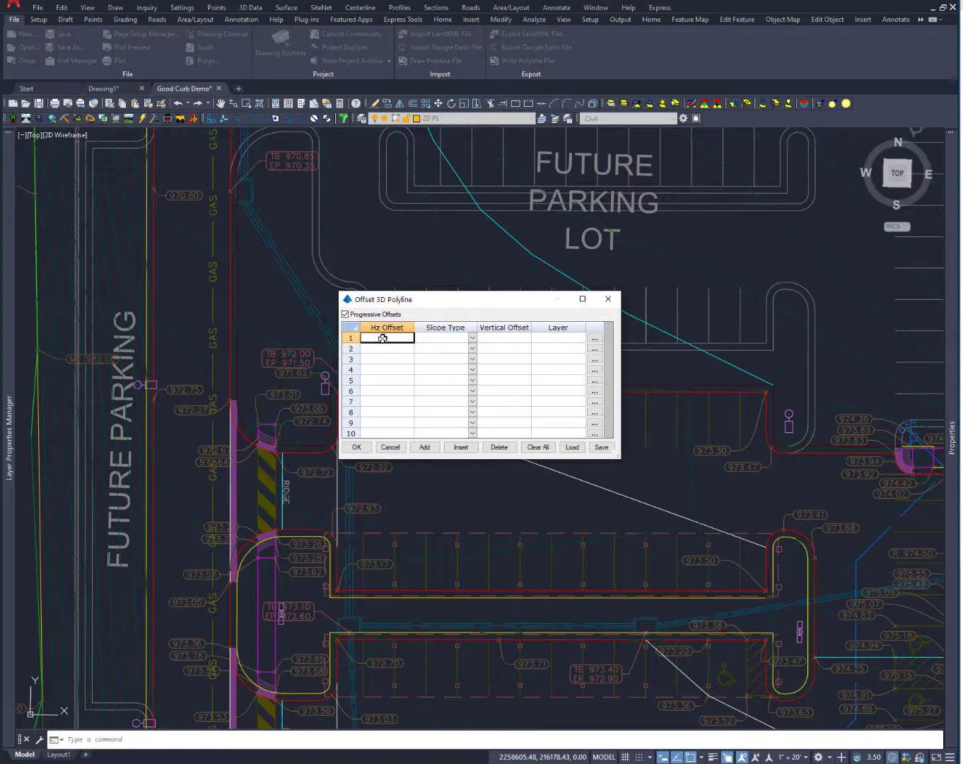
# Fill row 1 with Hz Offset 1.5, Vertical Offset slope type of 0, and layer !3D FC.
pyautogui.click(381, 338)
pyautogui.write('1.5')
pyautogui.press('Tab')
pyautogui.click(472, 338)
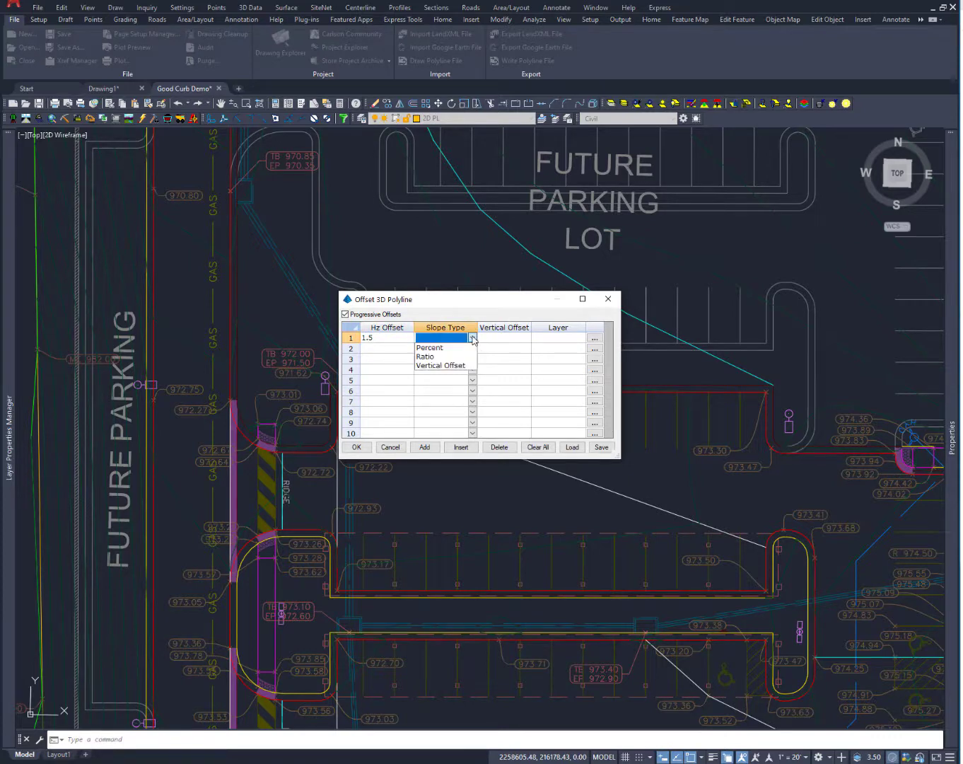
pyautogui.click(452, 367)
pyautogui.click(493, 338)
pyautogui.write('0')
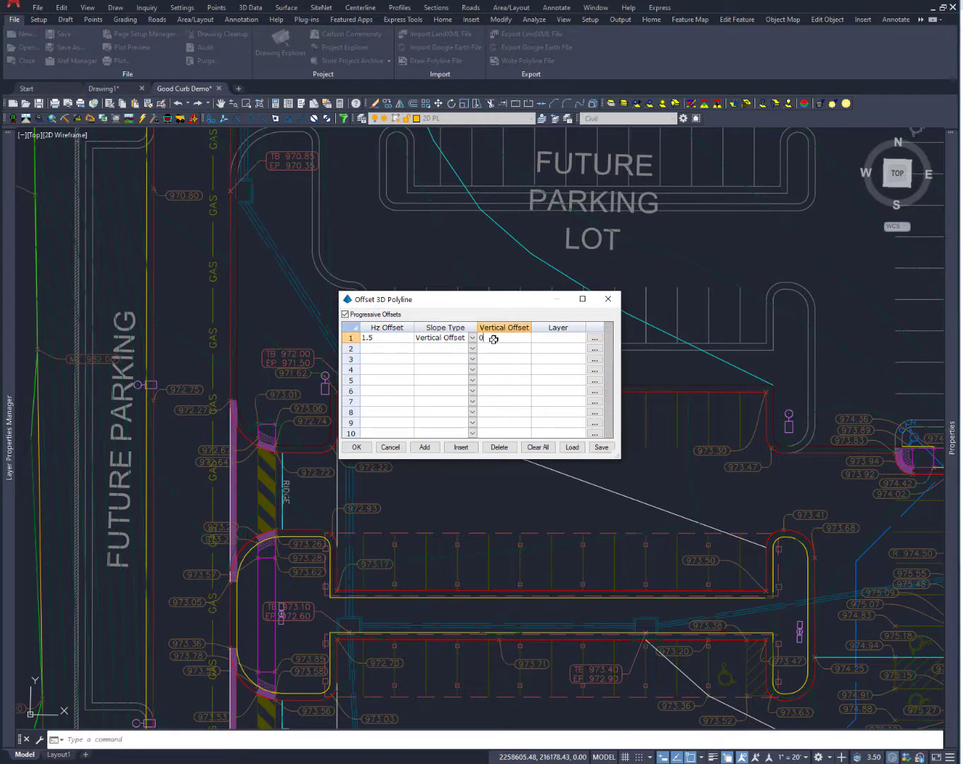
pyautogui.click(551, 336)
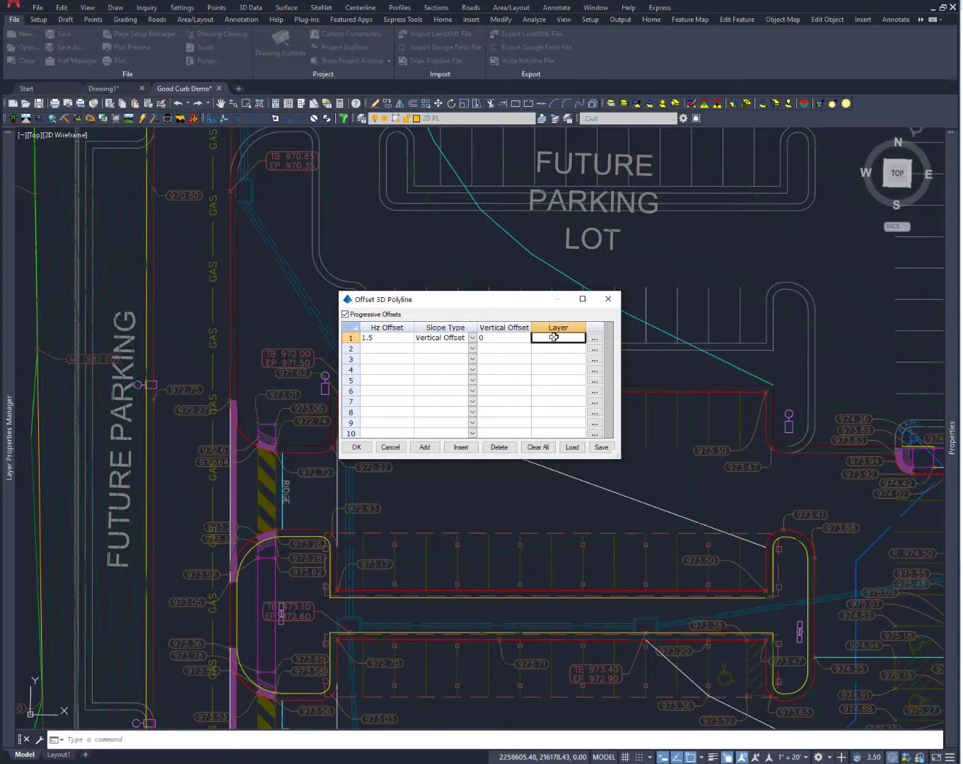
pyautogui.click(555, 337)
pyautogui.write('!3D FC')
# Enter row 2 as a .5 horizontal offset with a .5 Vertical Offset.
pyautogui.click(384, 348)
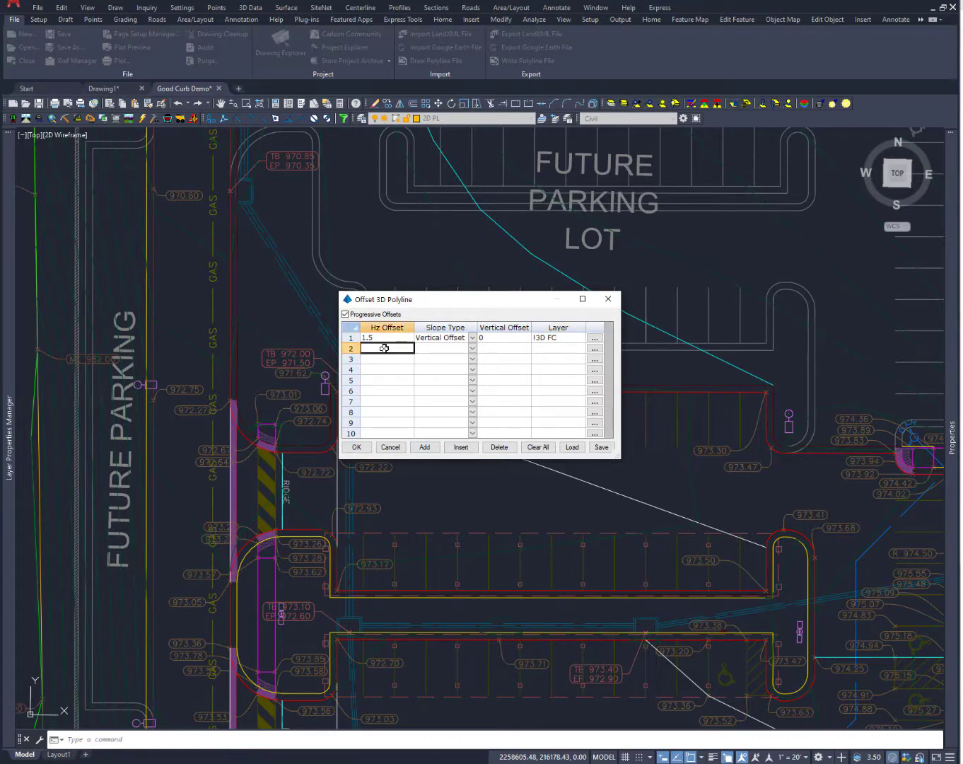
pyautogui.write('.5')
pyautogui.press('Tab')
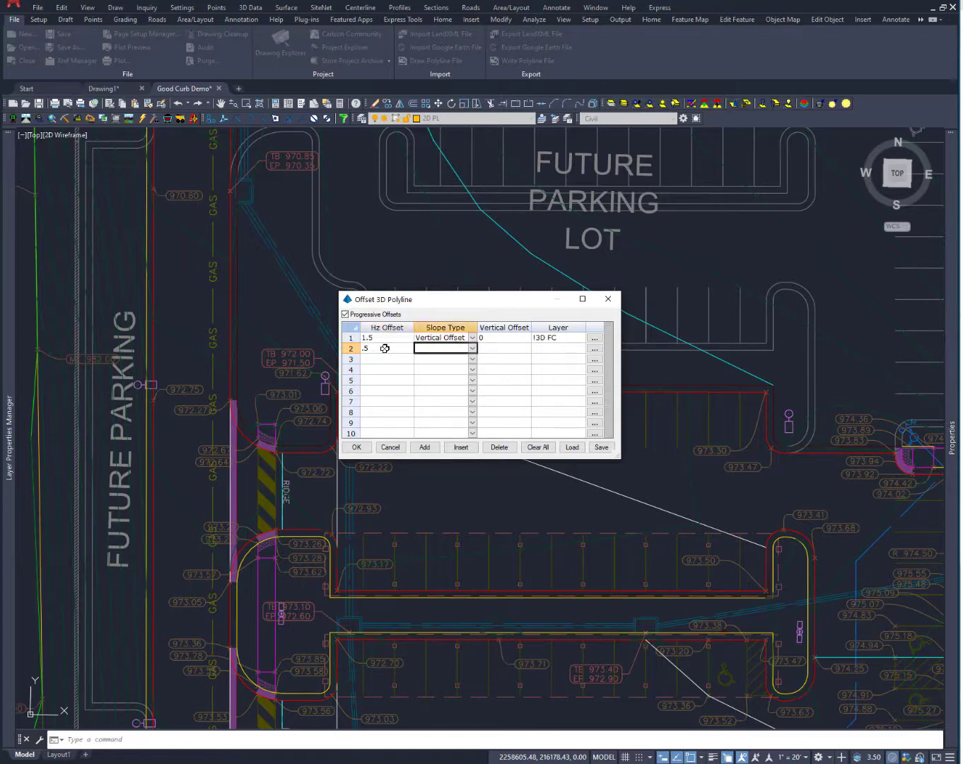
pyautogui.click(473, 352)
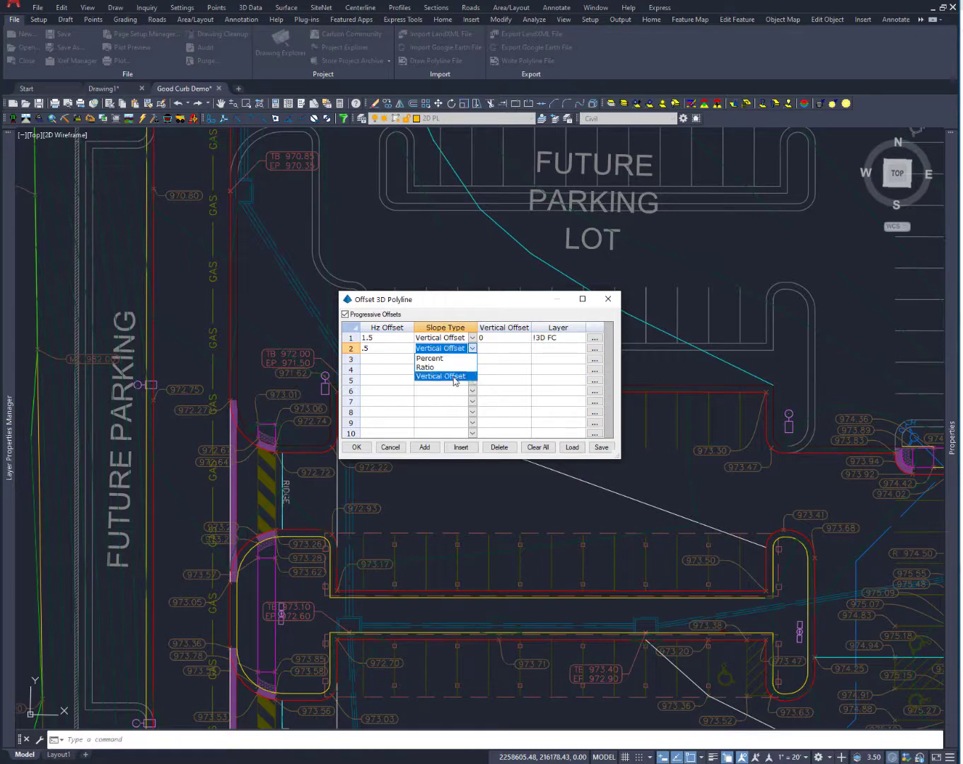
pyautogui.click(455, 381)
pyautogui.click(486, 348)
pyautogui.write('.5')
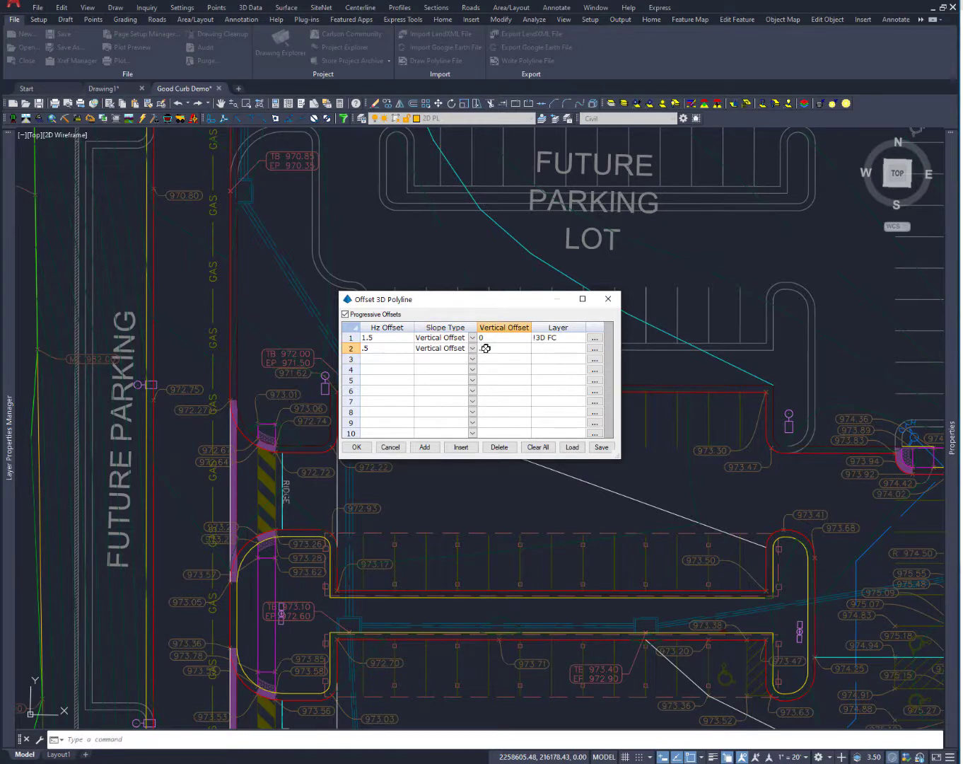
# Assign layer 3D CURB BACK to row 2 and accept the offset table.
pyautogui.click(566, 350)
pyautogui.click(593, 350)
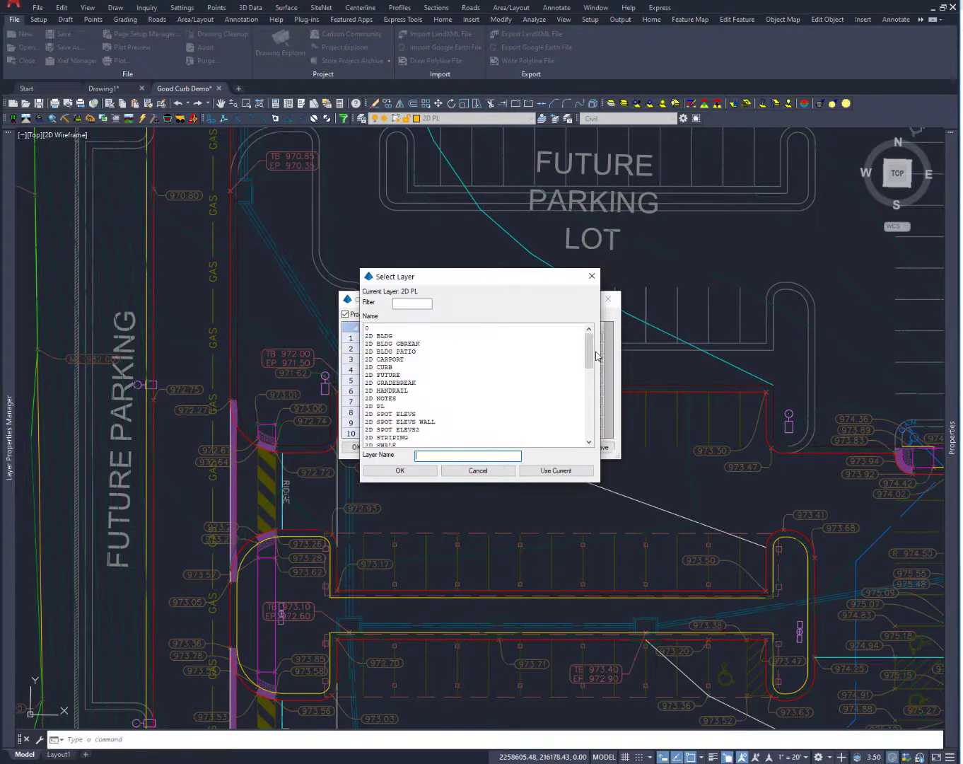
pyautogui.scroll(-5, 492, 383)
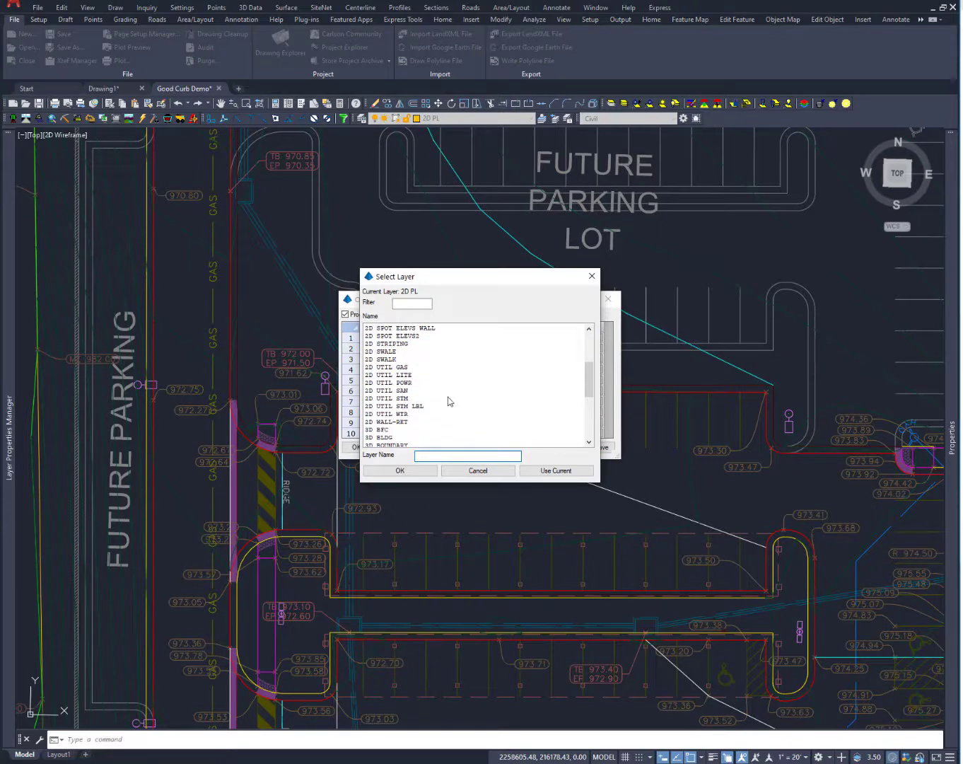
pyautogui.scroll(-5, 448, 402)
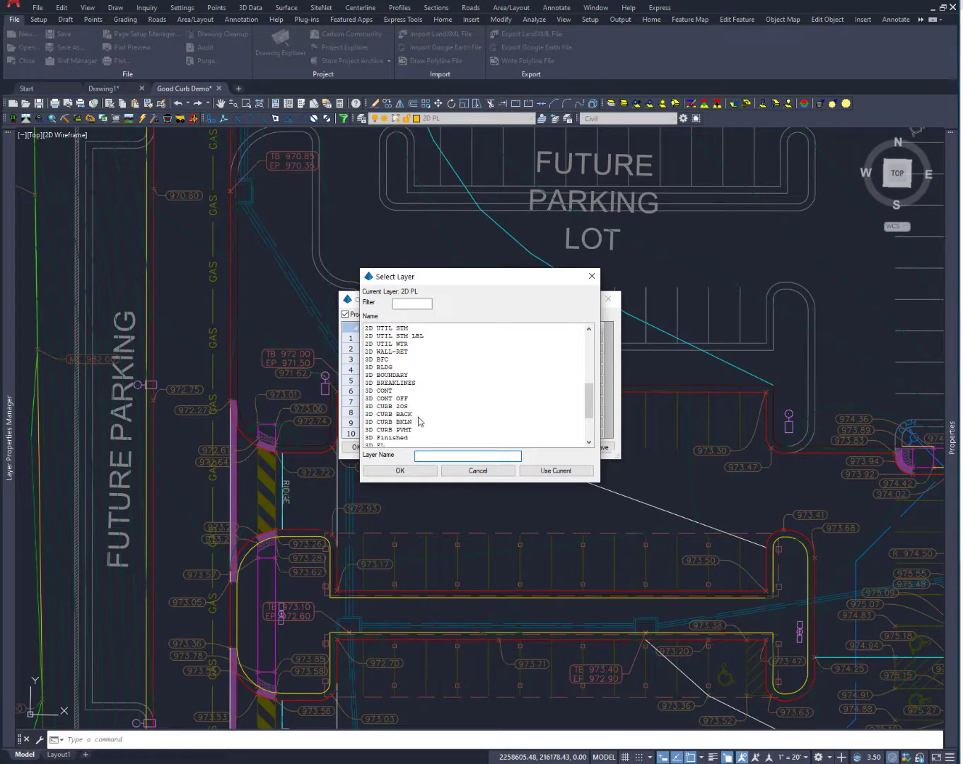
pyautogui.click(406, 414)
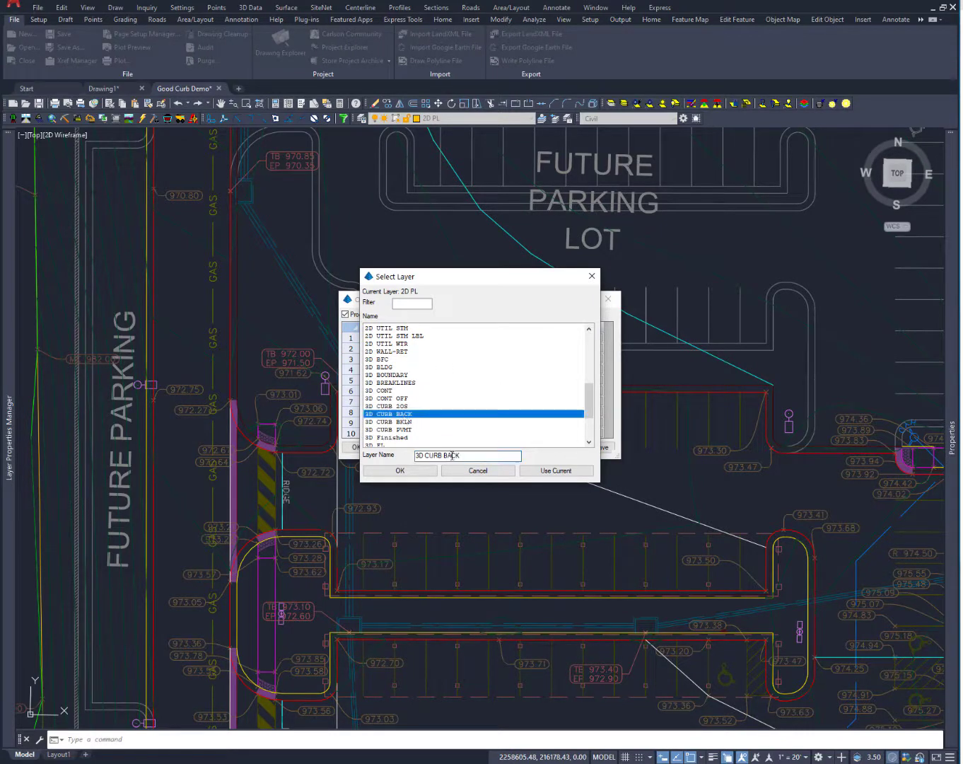
pyautogui.click(400, 471)
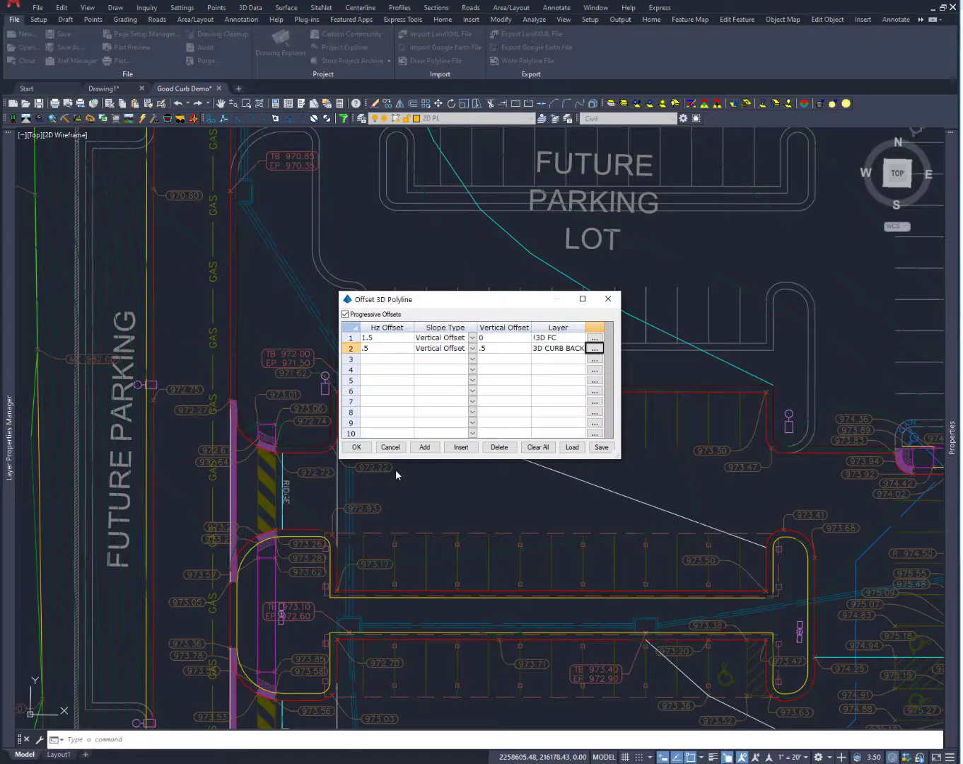
pyautogui.click(358, 447)
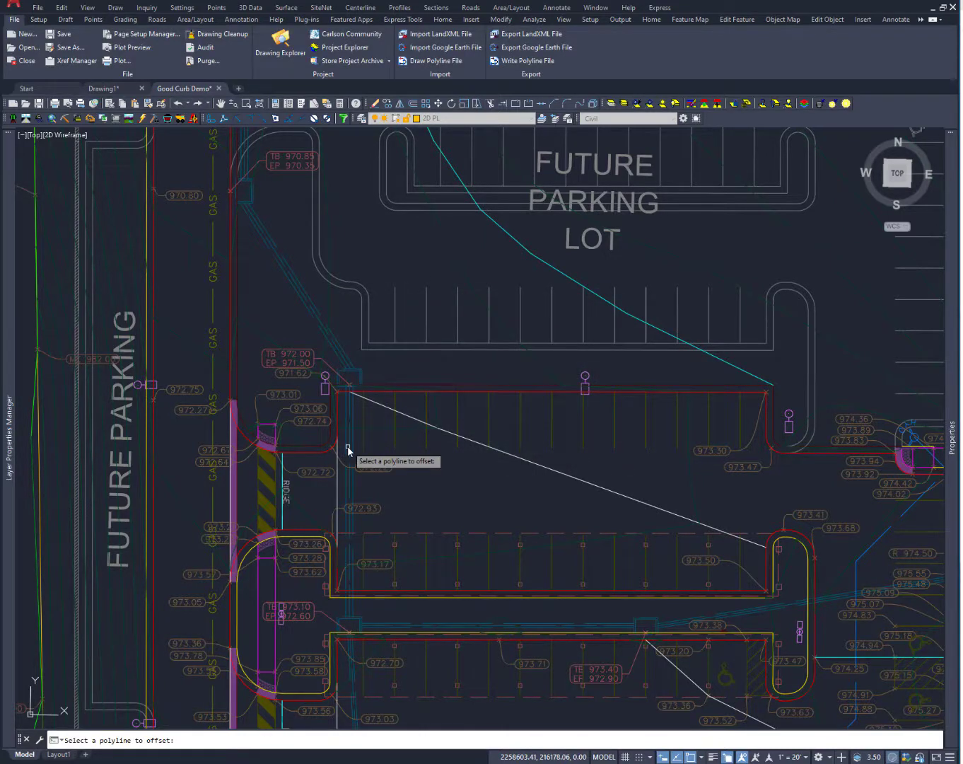
# Offset the parking lot's edge-of-pavement 3D polyline to the outside.
pyautogui.click(477, 385)
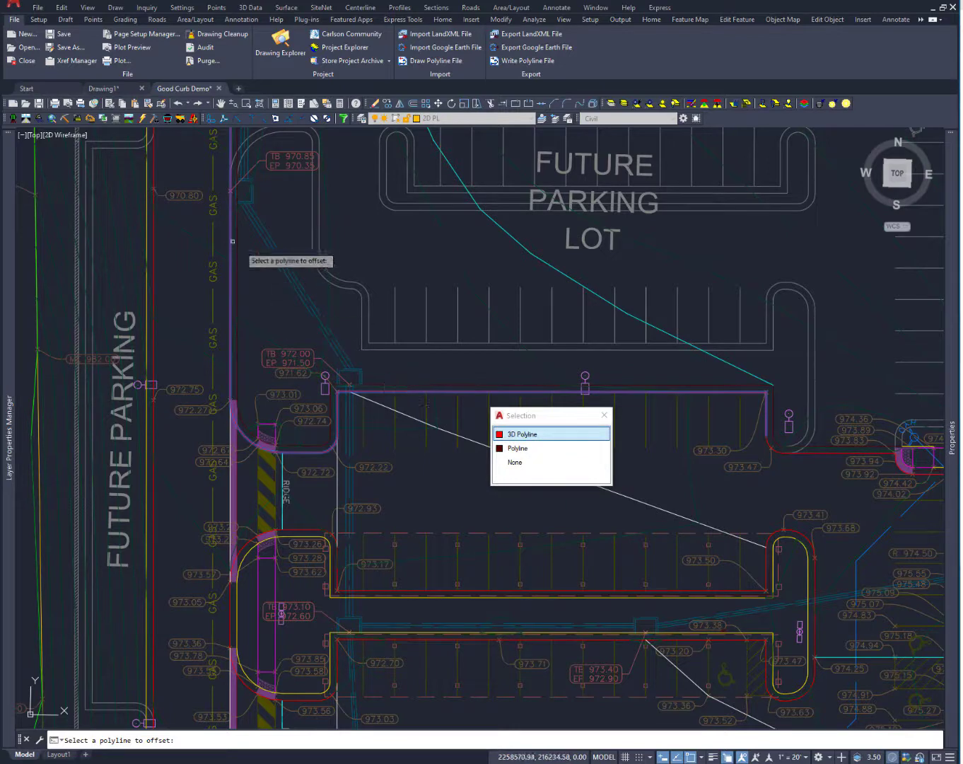
pyautogui.click(520, 435)
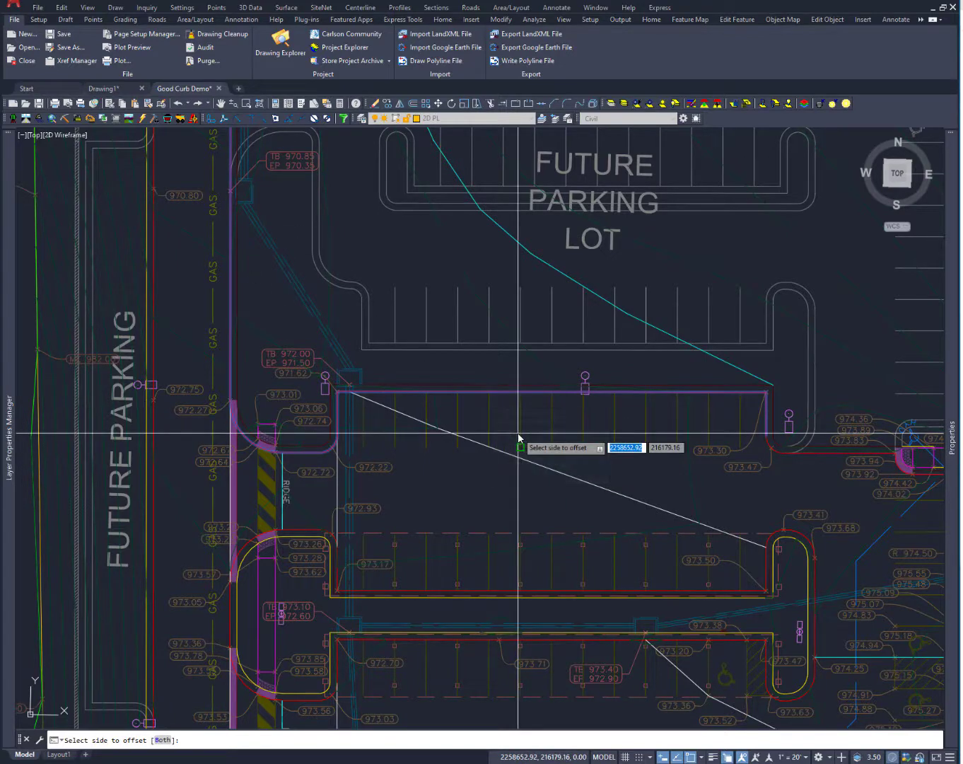
pyautogui.click(501, 356)
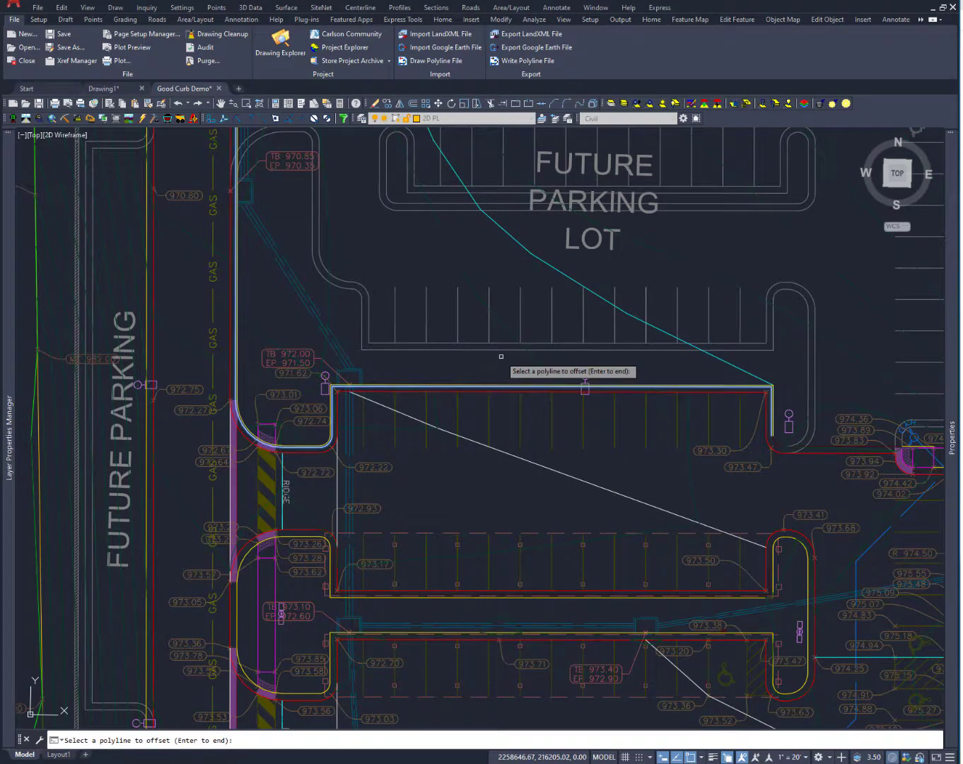
pyautogui.scroll(6, 456, 391)
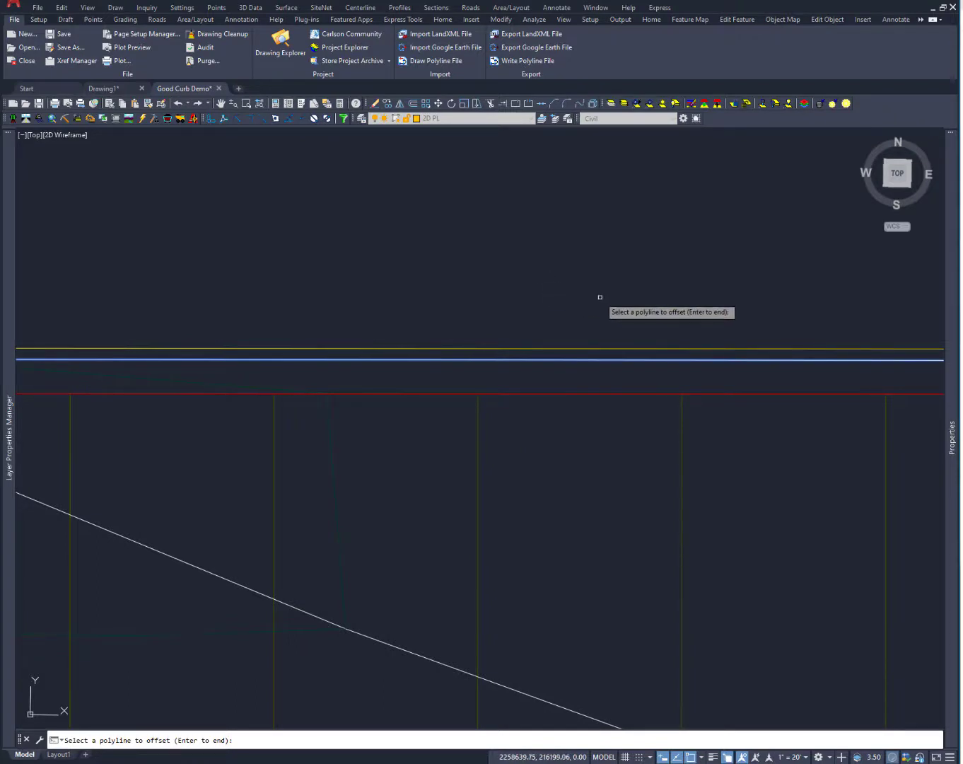
# End the offset command and select a new curb line to check its layer.
pyautogui.press('Return')
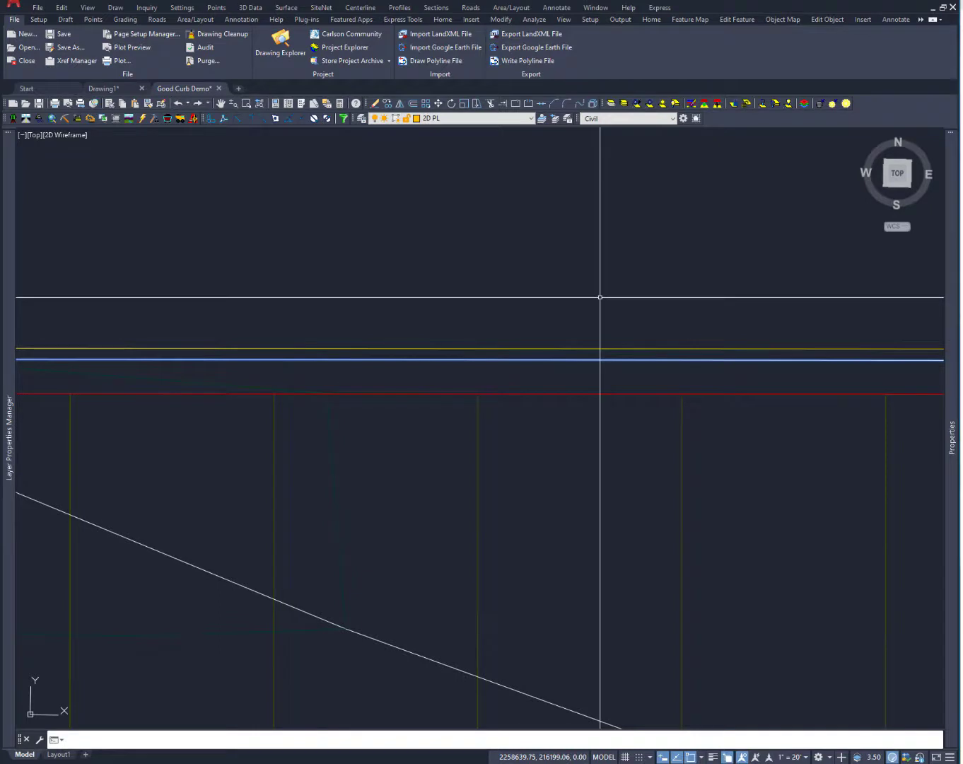
pyautogui.scroll(-3, 496, 262)
pyautogui.click(490, 270)
pyautogui.click(494, 274)
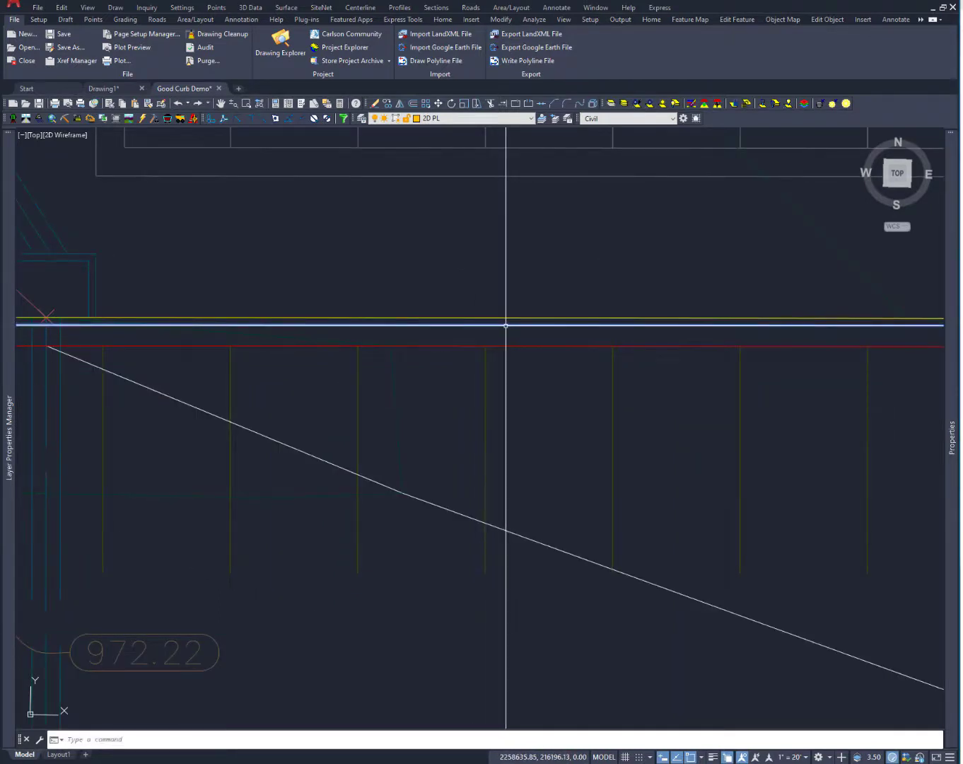
pyautogui.click(507, 324)
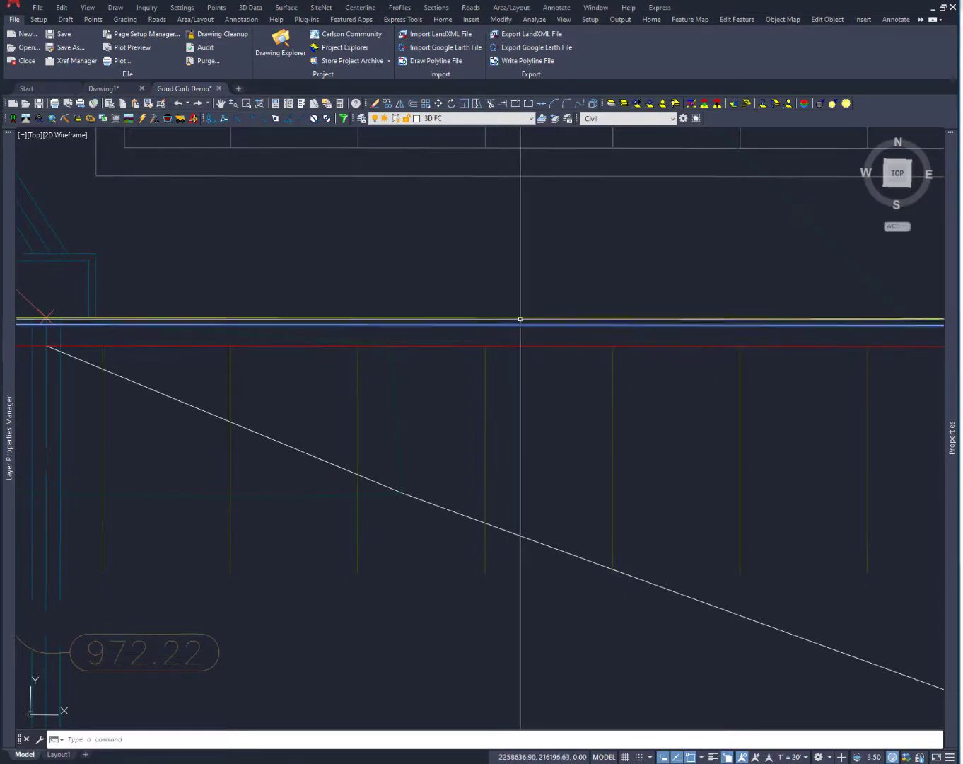
pyautogui.click(511, 333)
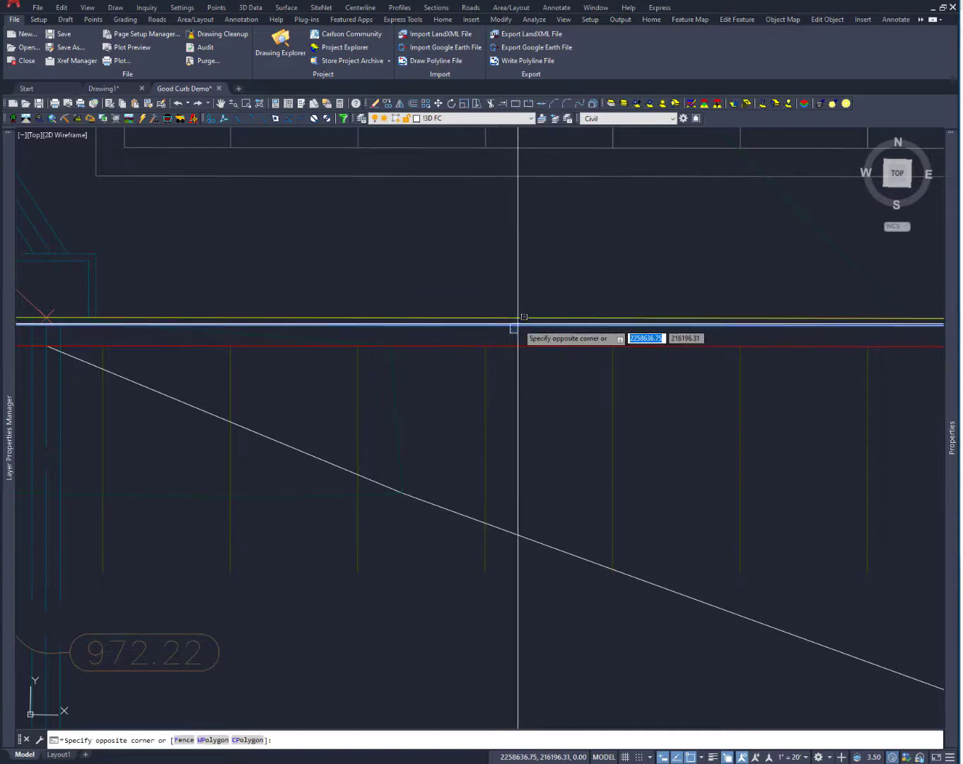
pyautogui.click(514, 328)
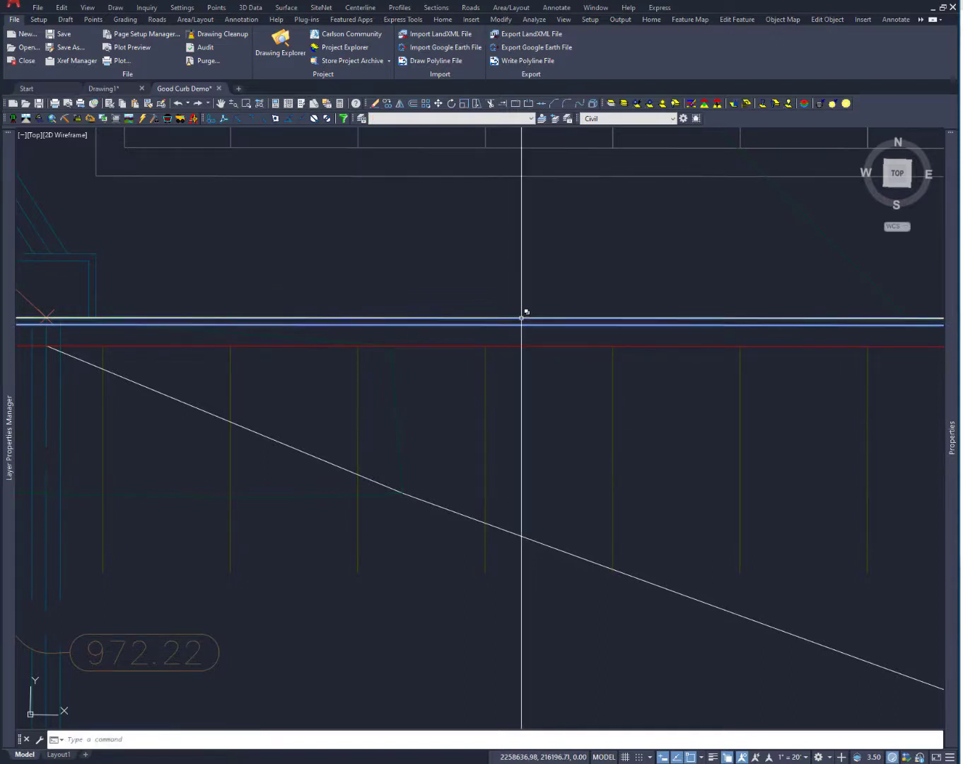
# Distinguish the overlapping curb lines, inspect the corner curb line, then clear the selection.
pyautogui.click(534, 328)
pyautogui.click(534, 297)
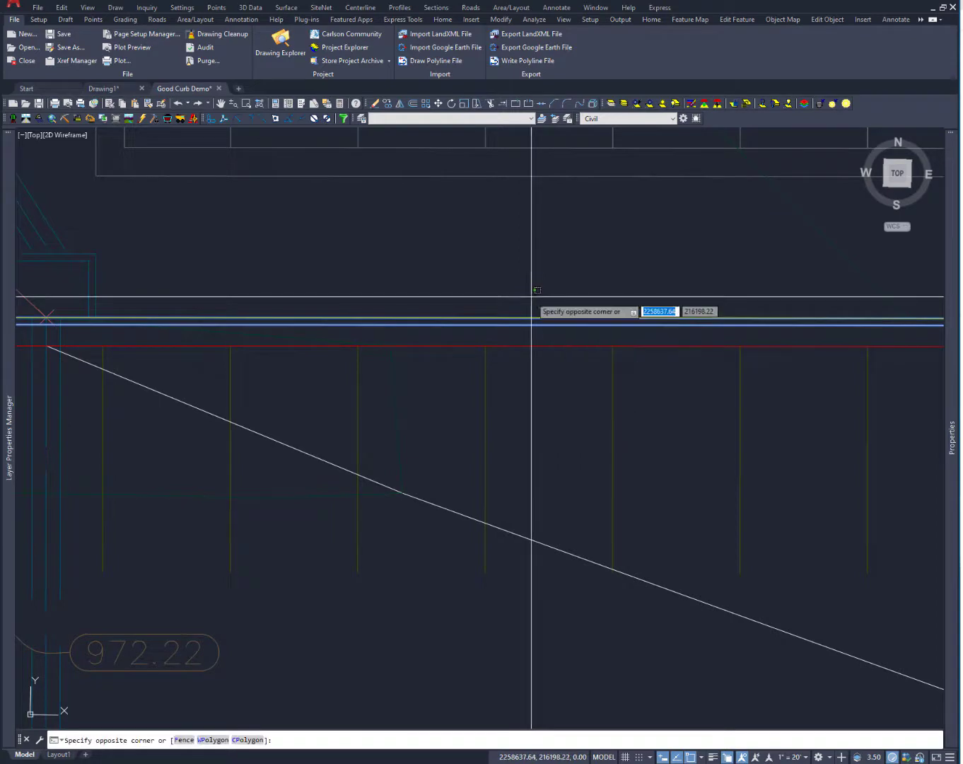
pyautogui.click(515, 342)
pyautogui.scroll(-5, 514, 342)
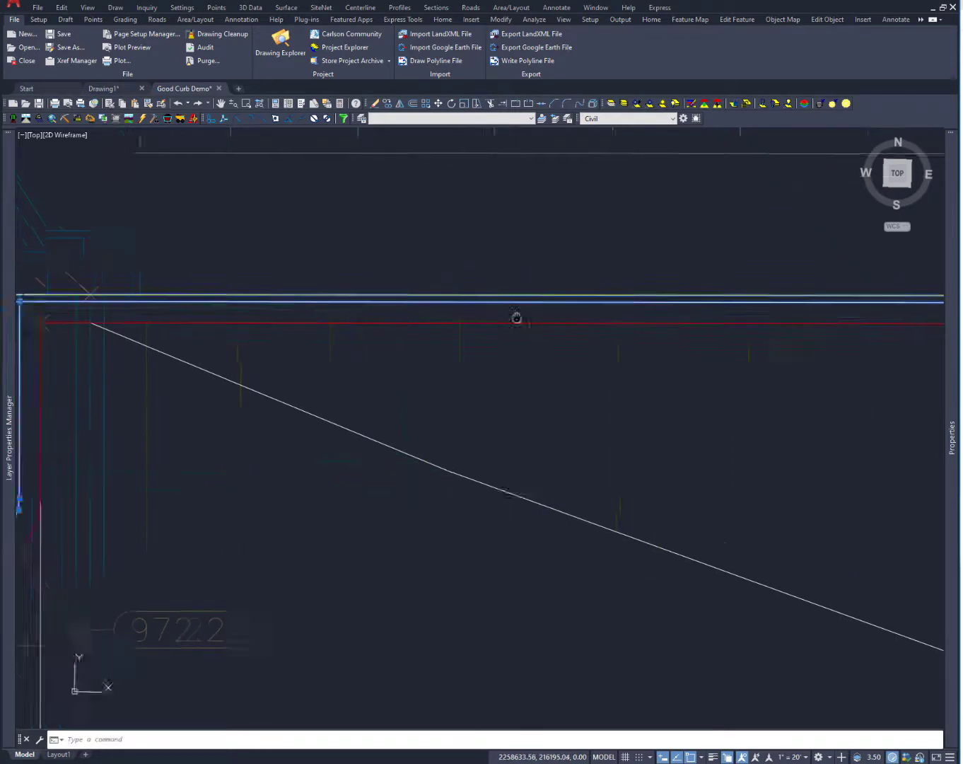
pyautogui.press('Escape')
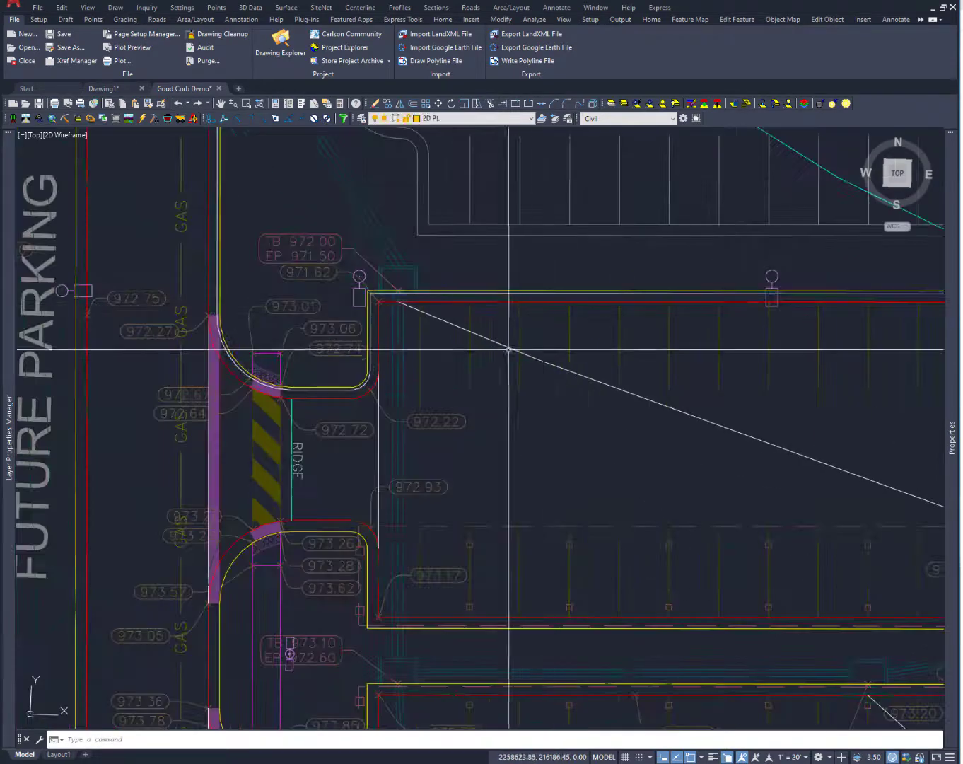
pyautogui.click(430, 292)
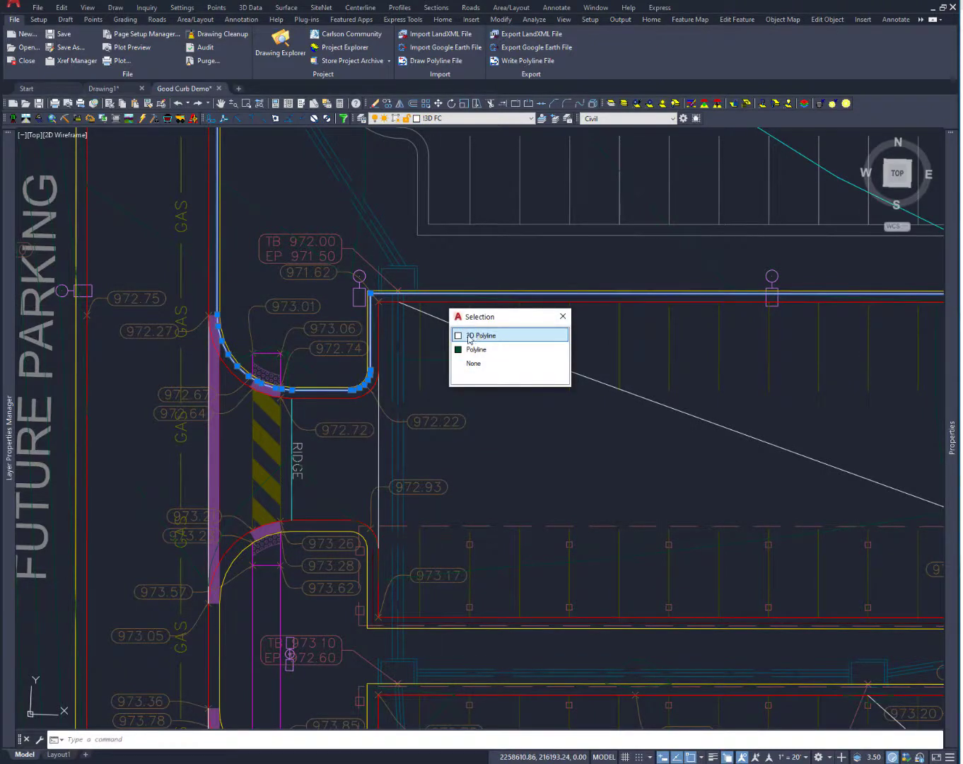
pyautogui.press('Escape')
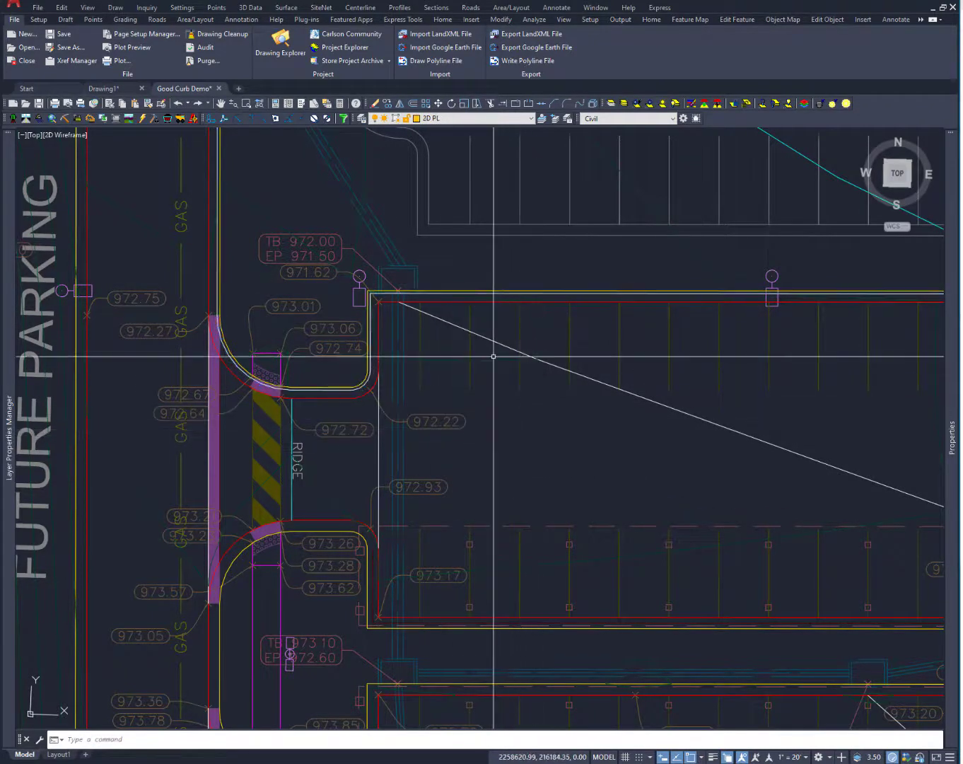
pyautogui.scroll(-2, 492, 344)
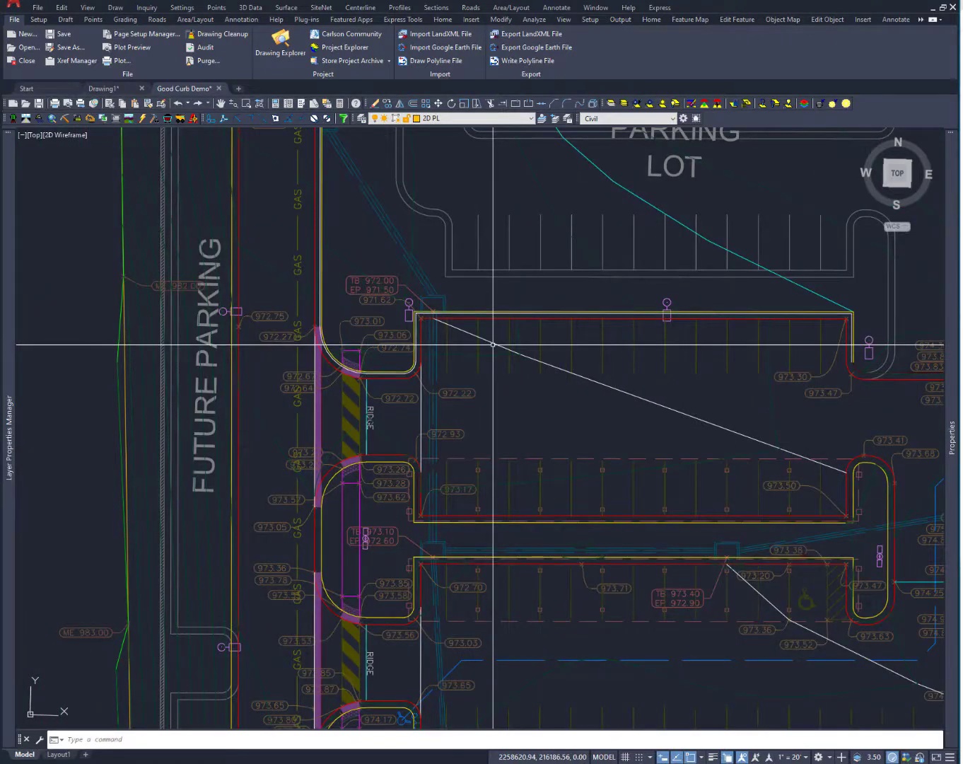